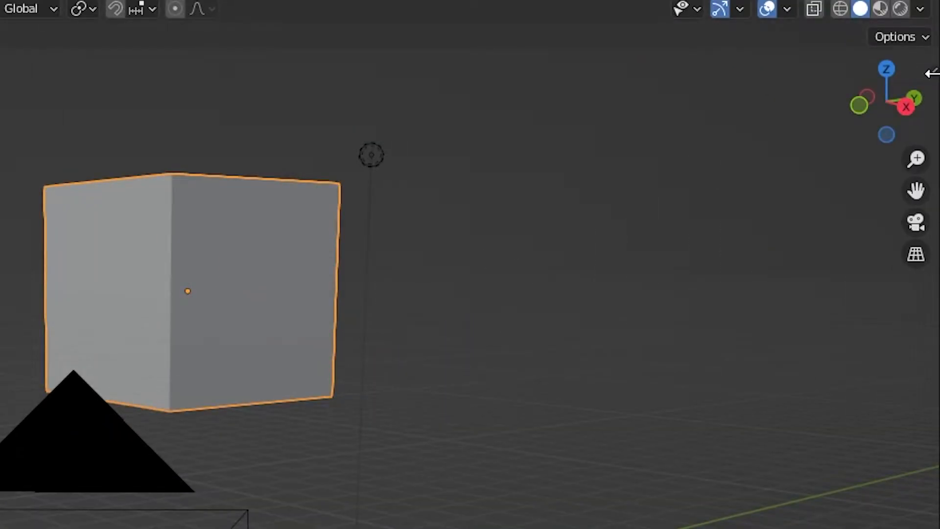
- Reduce the 3D viewport's far clipping distance (Clip End) to about 229 m
left_click(932, 73)
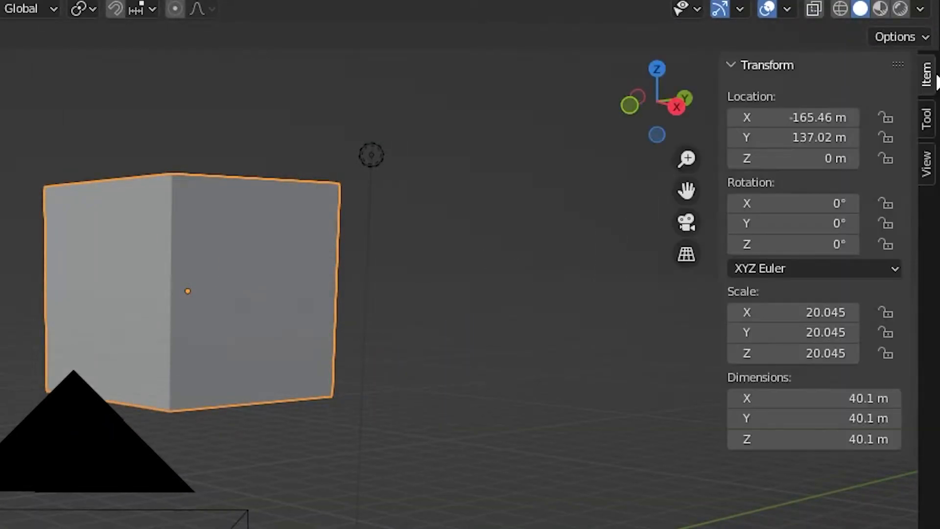
left_click(928, 169)
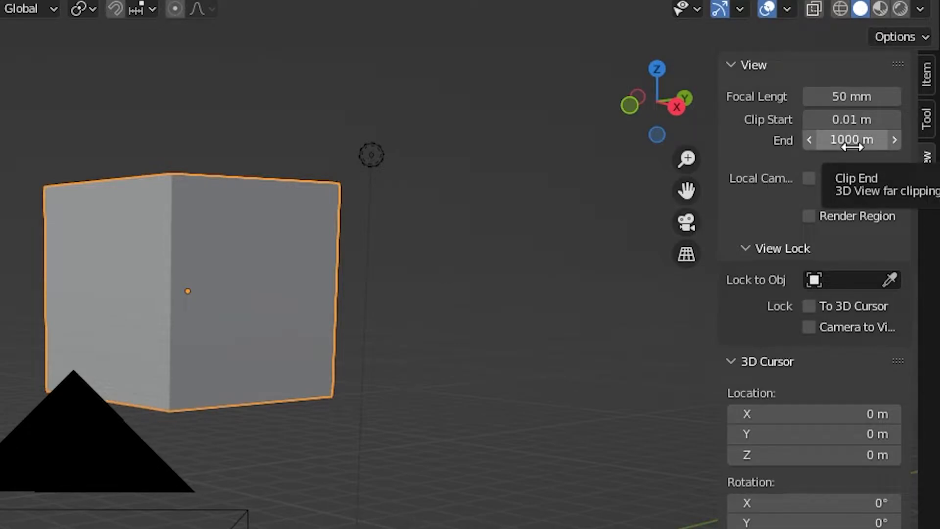
left_click_drag(852, 147, 775, 147)
mouse_move(883, 68)
left_mouse_down()
mouse_move(873, 68)
mouse_move(889, 68)
left_mouse_up()
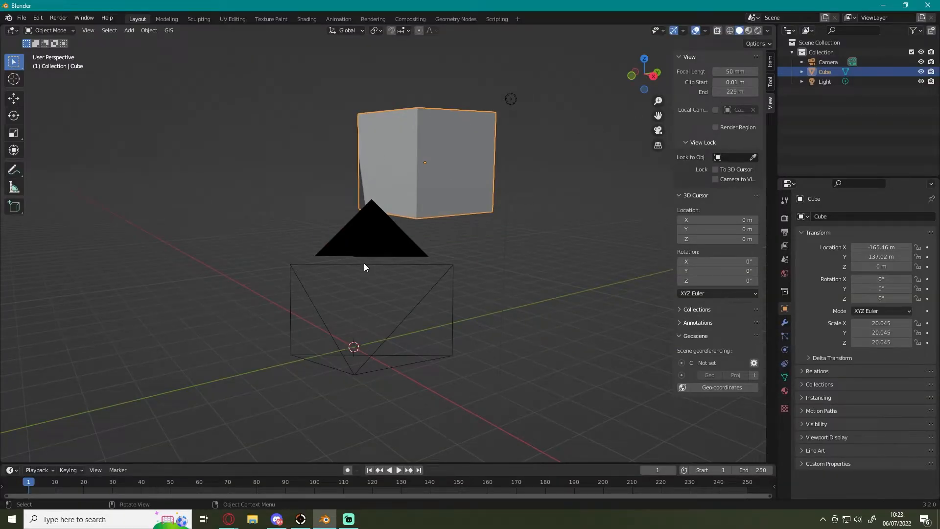
- Look through the camera, raise its lens Clip End to about 254 m and adjust it back down
left_click(363, 264)
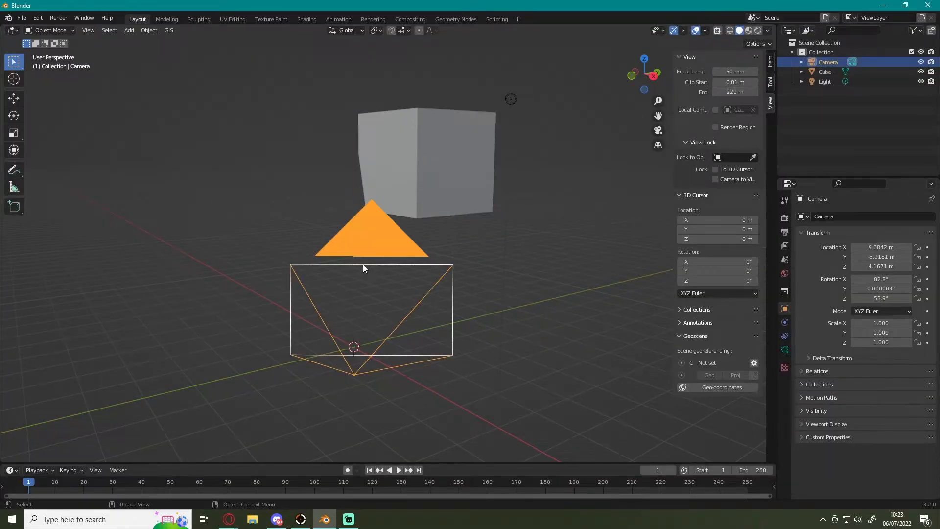
key("KP_0")
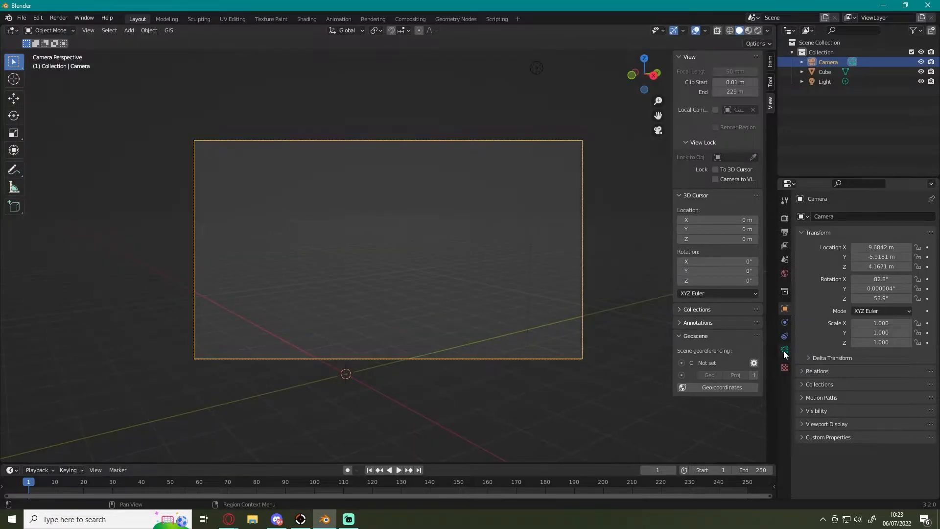
left_click(785, 350)
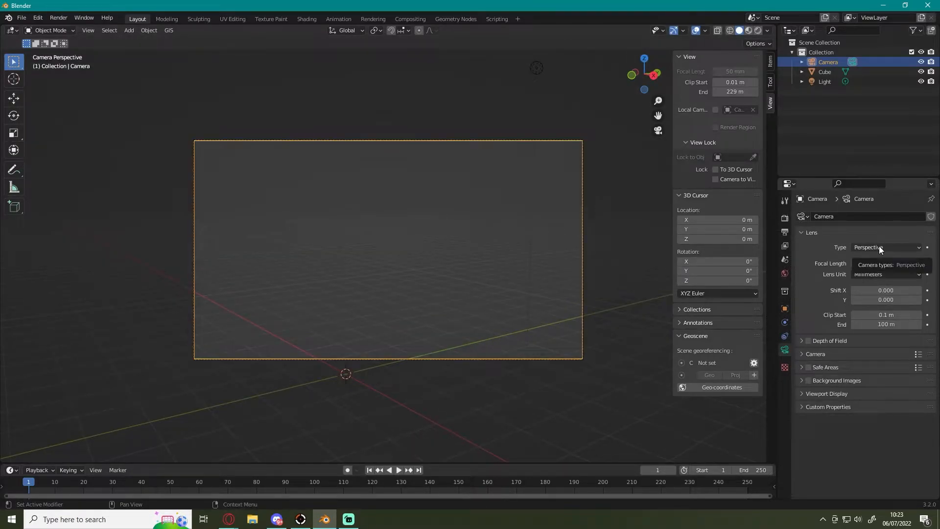
left_click_drag(882, 324, 906, 324)
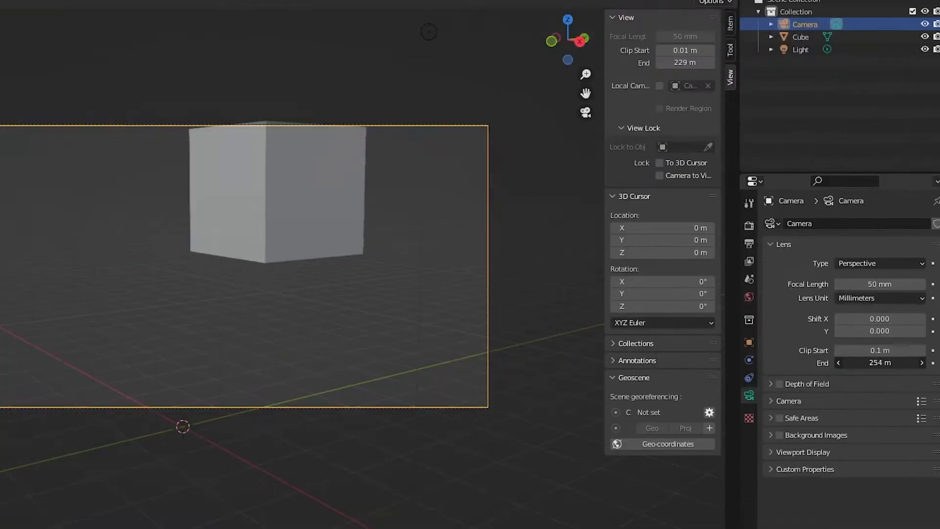
mouse_move(880, 362)
left_mouse_down()
mouse_move(848, 362)
mouse_move(862, 363)
left_mouse_up()
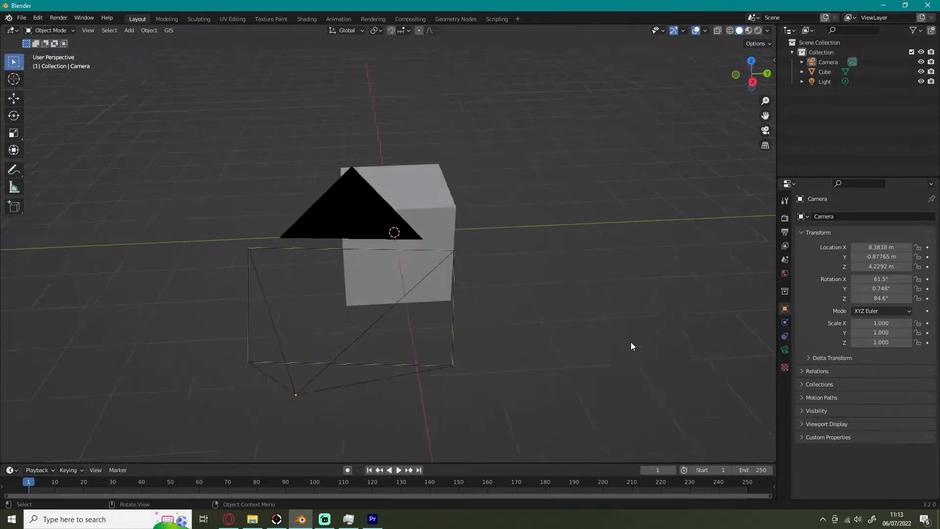
- Align the active camera to a closer view of the cube and leave the camera view
key("KP_0")
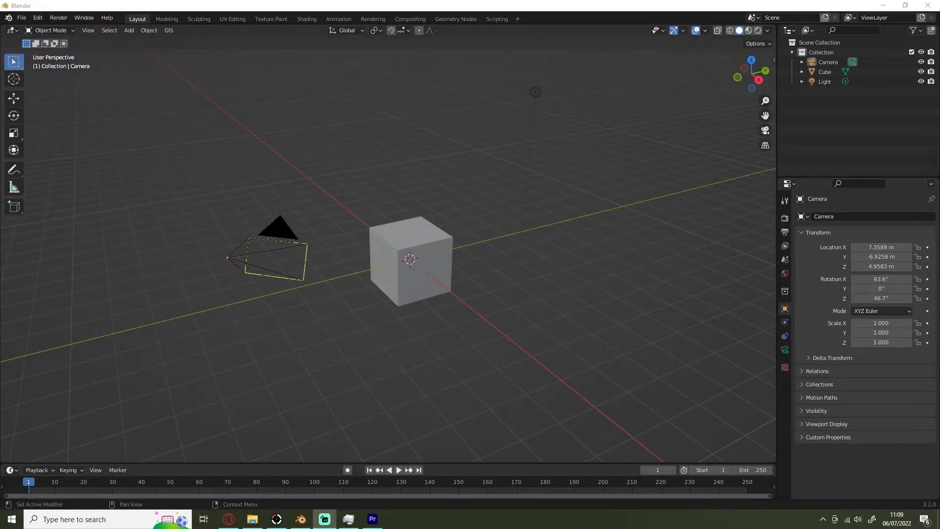
key("alt+Tab")
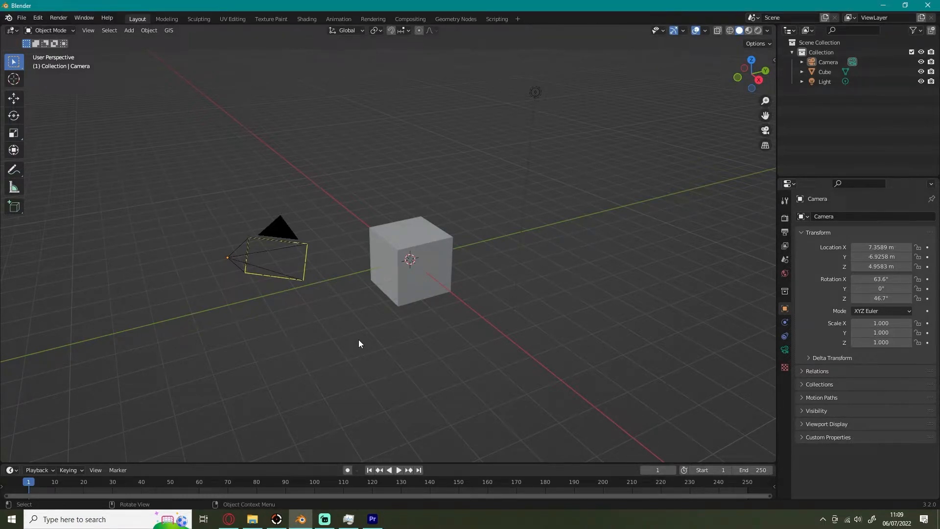
scroll(359, 339, "up", 3)
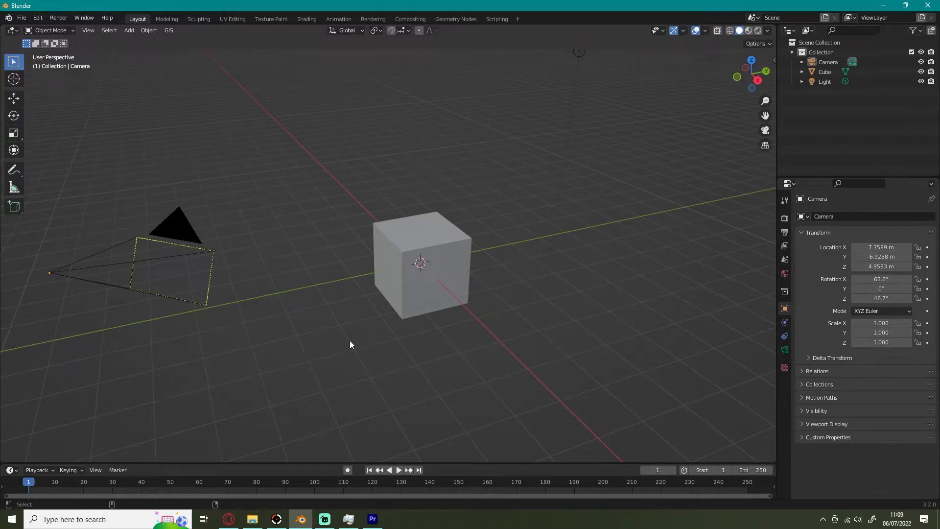
key("ctrl+alt+KP_0")
key("KP_0")
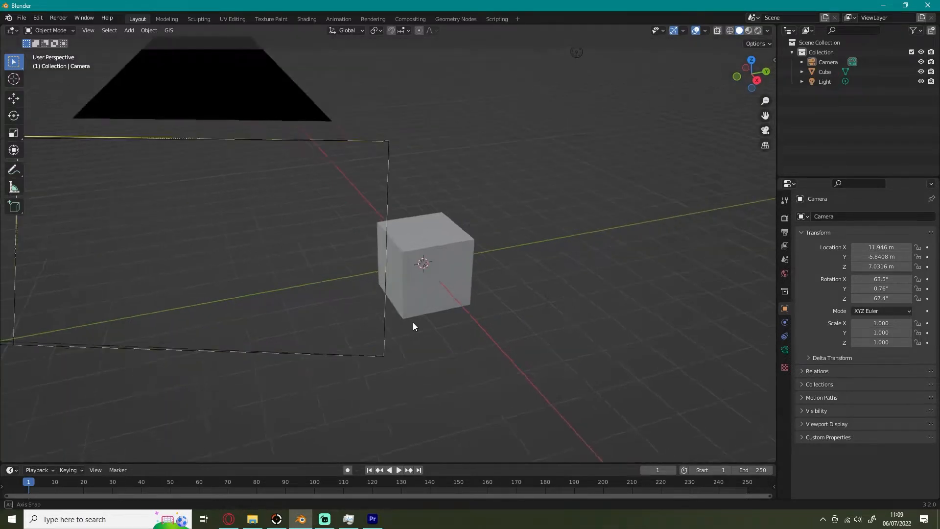
- With Camera to View locked, reframe the camera closer to the cube and turn the lock off again
left_click(772, 58)
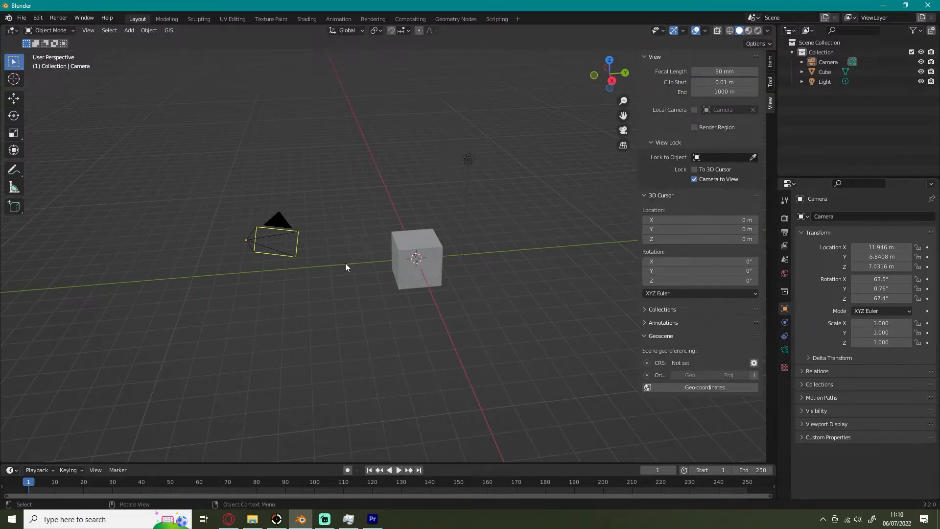
key("KP_0")
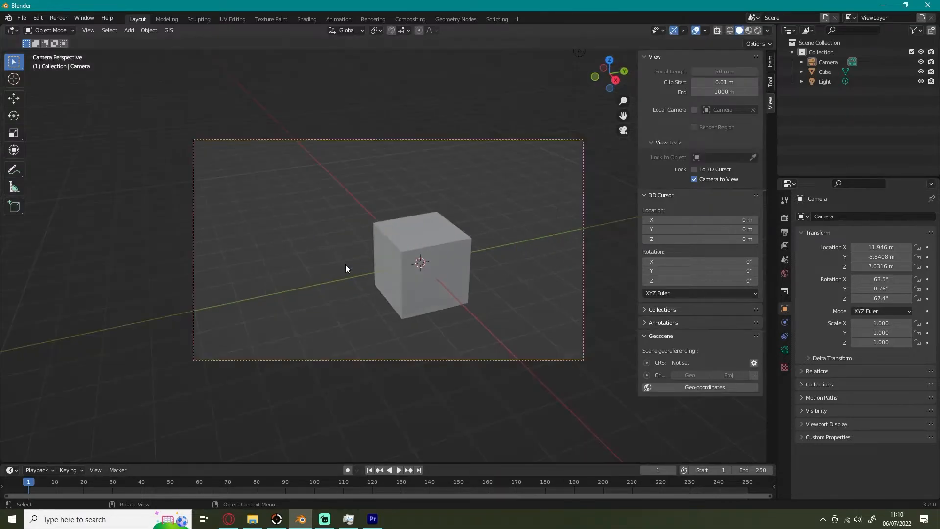
middle_click_drag(427, 255, 431, 202)
scroll(441, 226, "up", 2)
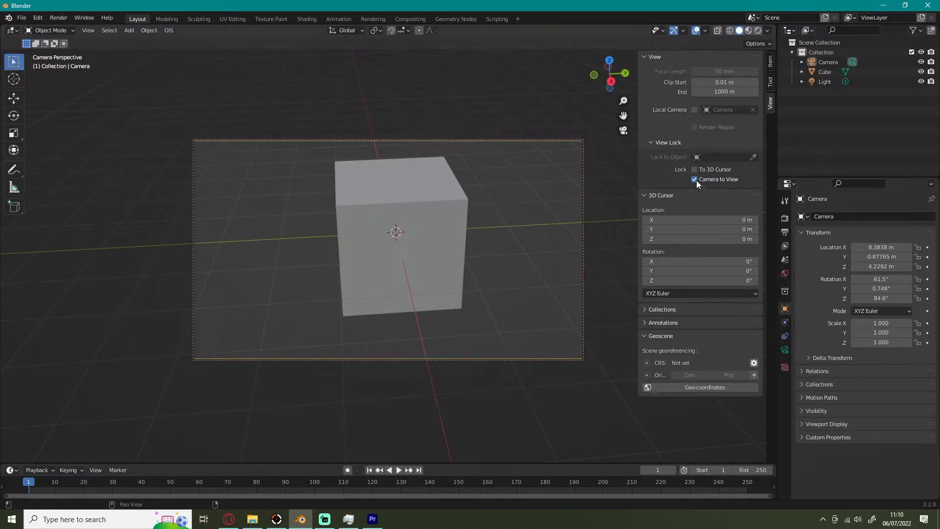
left_click(695, 180)
scroll(431, 202, "down", 2)
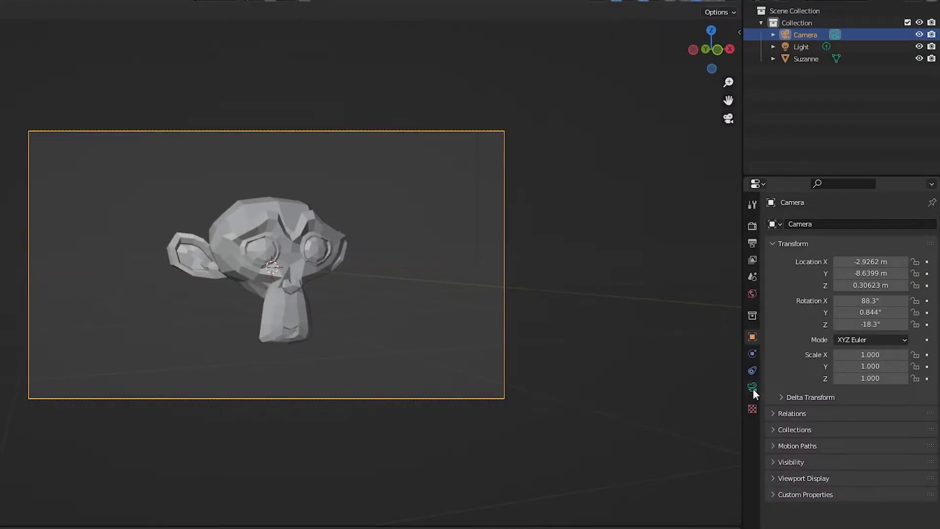
- Increase the camera's focal length to 85 mm for a tighter framing of the monkey head
left_click(753, 386)
mouse_move(904, 281)
left_mouse_down()
mouse_move(939, 281)
mouse_move(870, 282)
mouse_move(908, 281)
left_mouse_up()
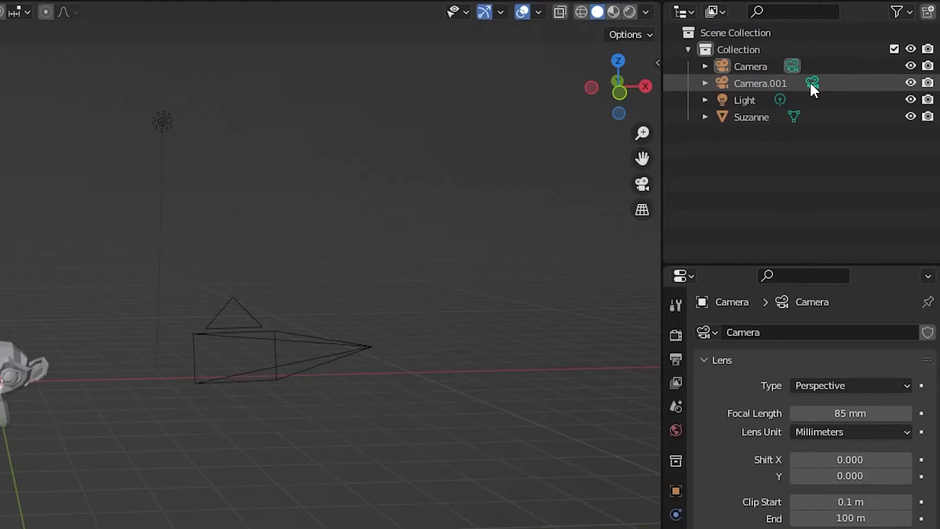
- Make Camera.001 the active scene camera and look through it, switching to Camera and back to compare both shots
left_click(810, 81)
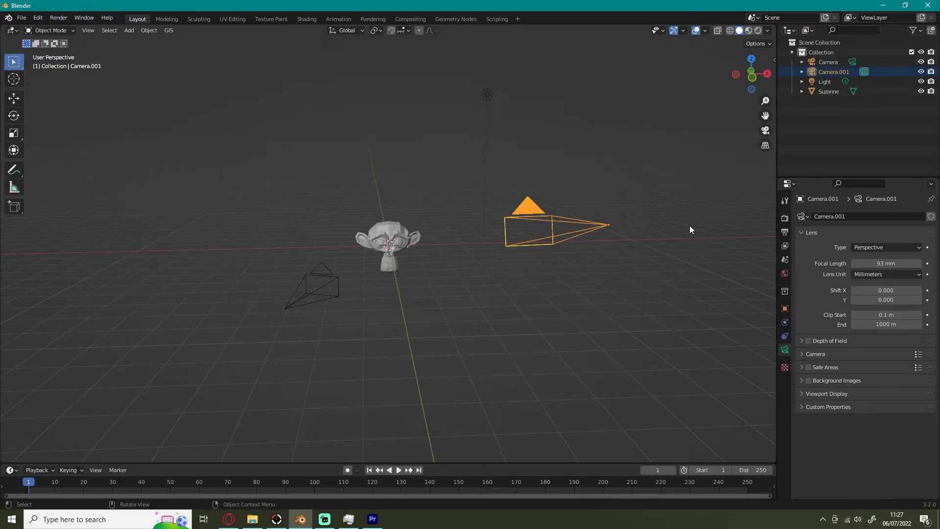
key("KP_0")
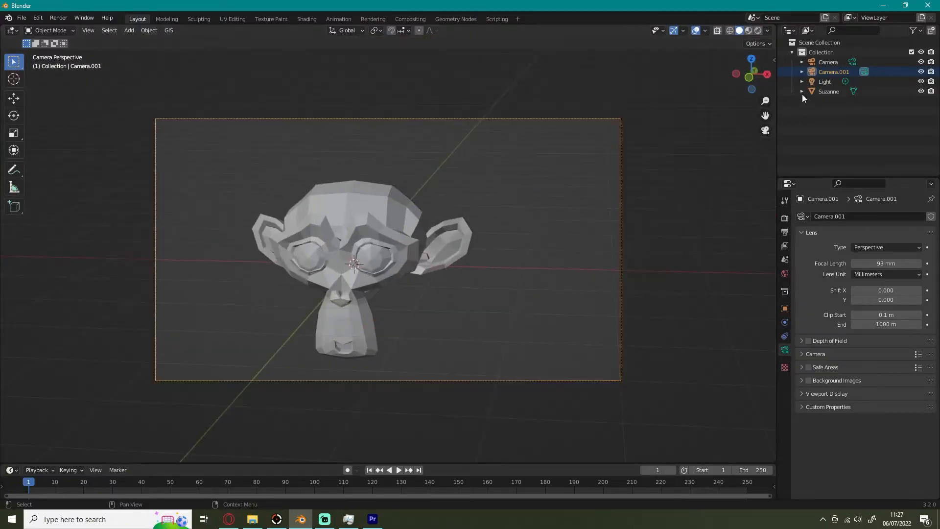
left_click(852, 61)
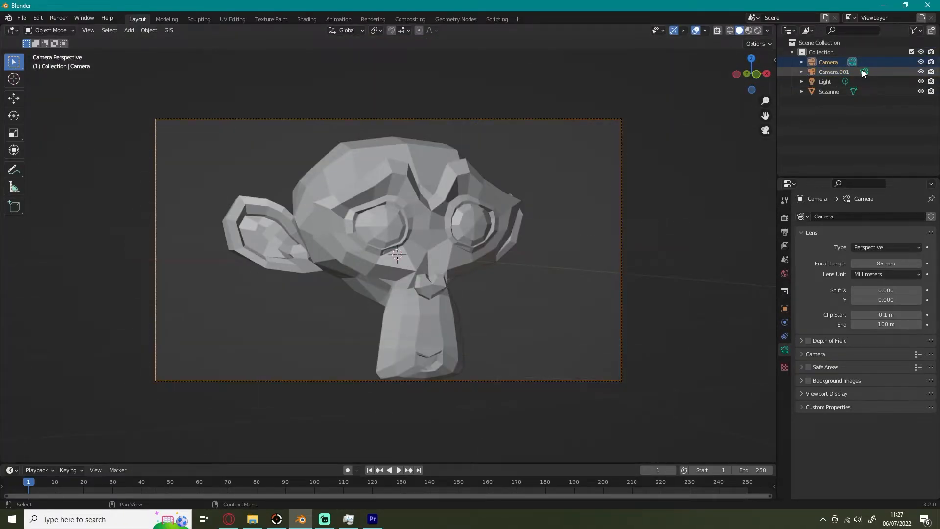
left_click(864, 71)
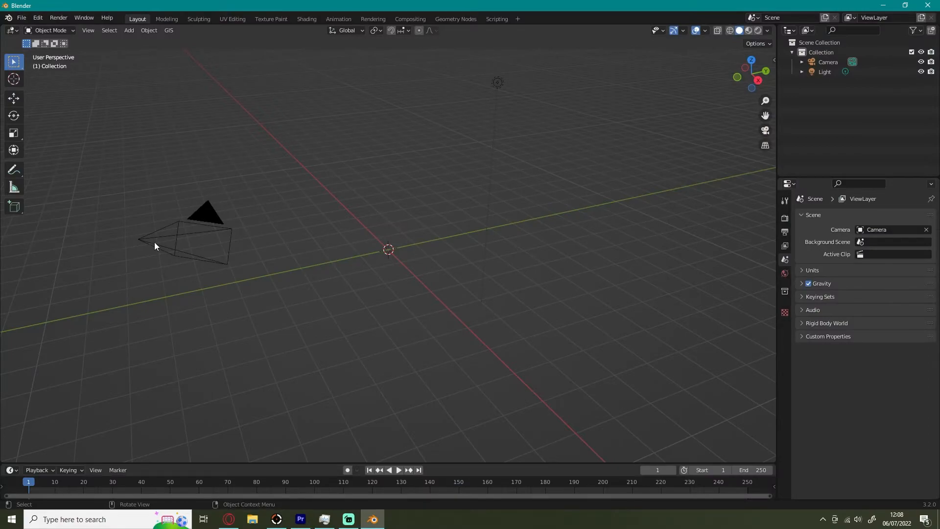
- Clear the camera's location and rotation, and set its X rotation to 90°
left_click(154, 245)
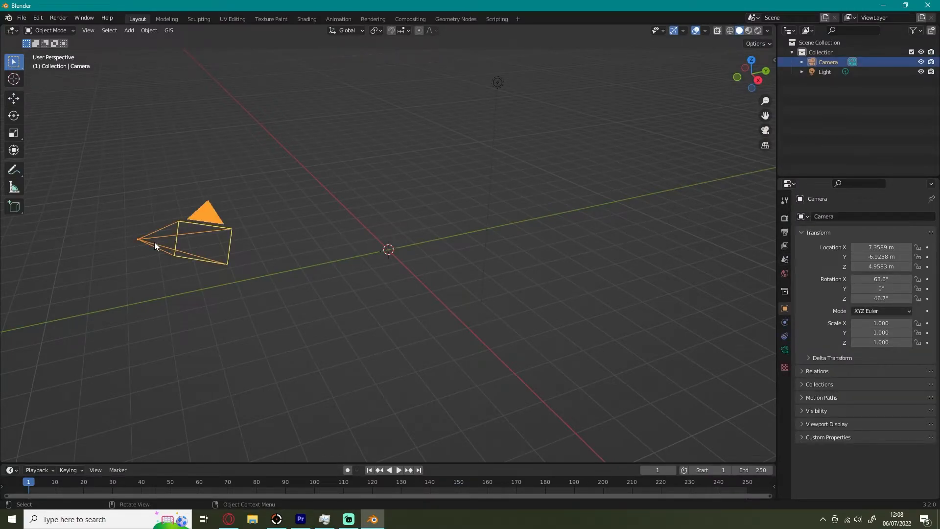
key("alt+g")
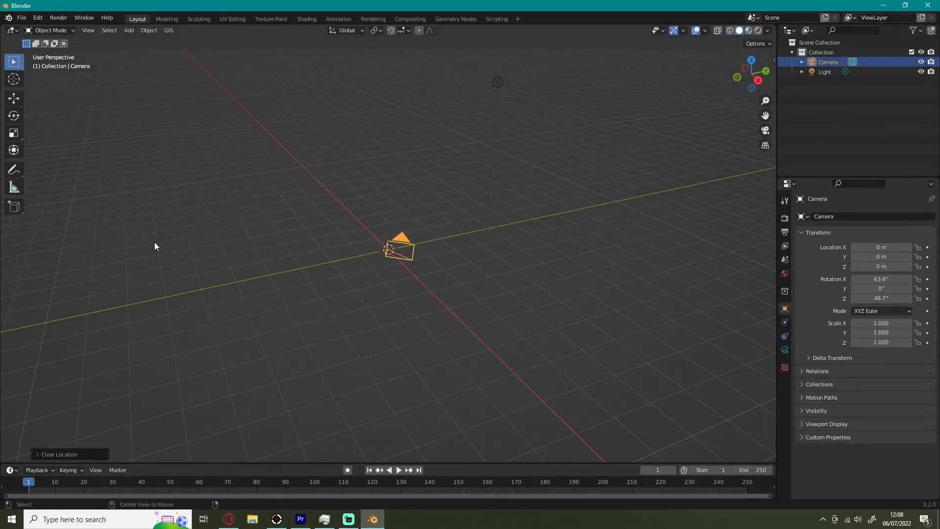
key("alt+r")
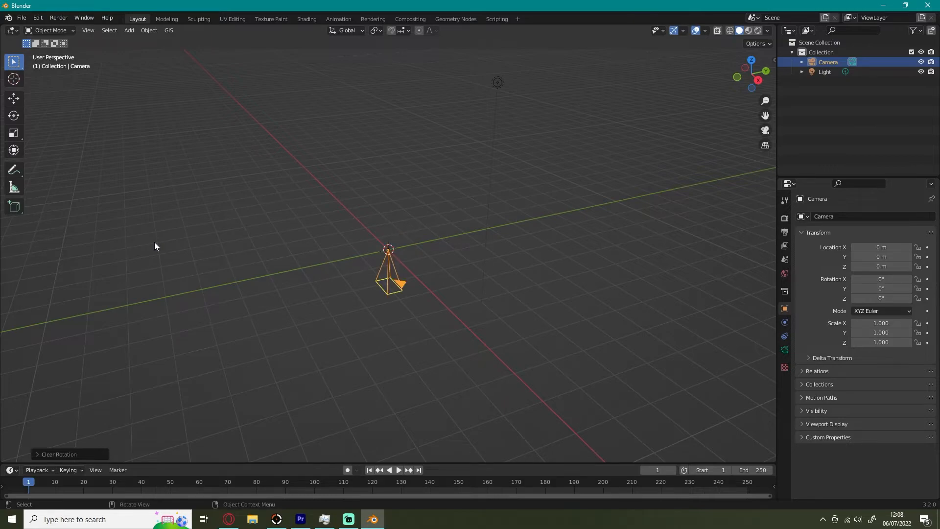
left_click(890, 282)
type("90")
key("Return")
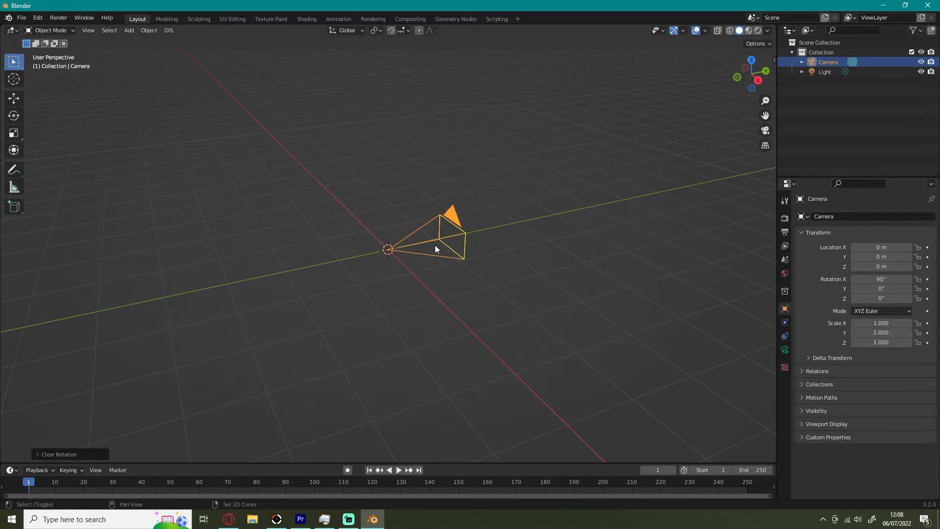
- Add a Bezier circle at the world origin and scale it up to about 4.96
key("shift+a")
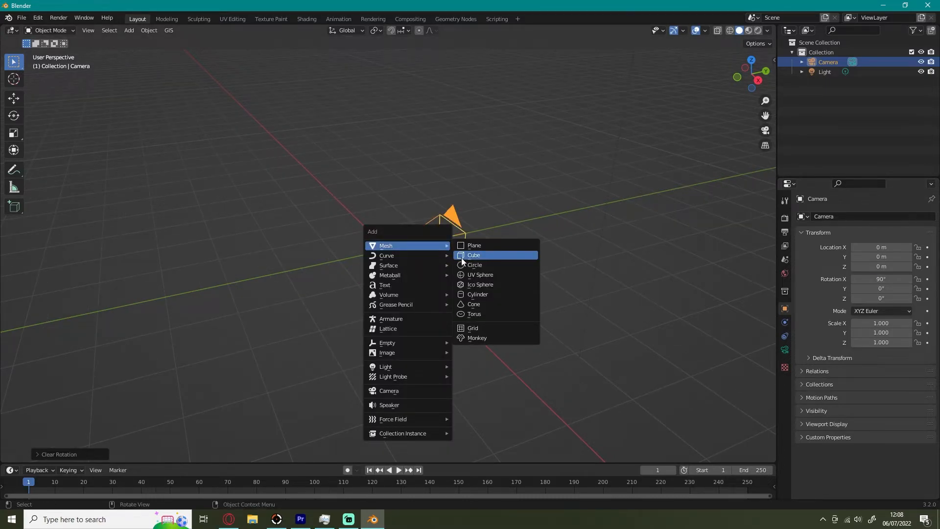
mouse_move(421, 254)
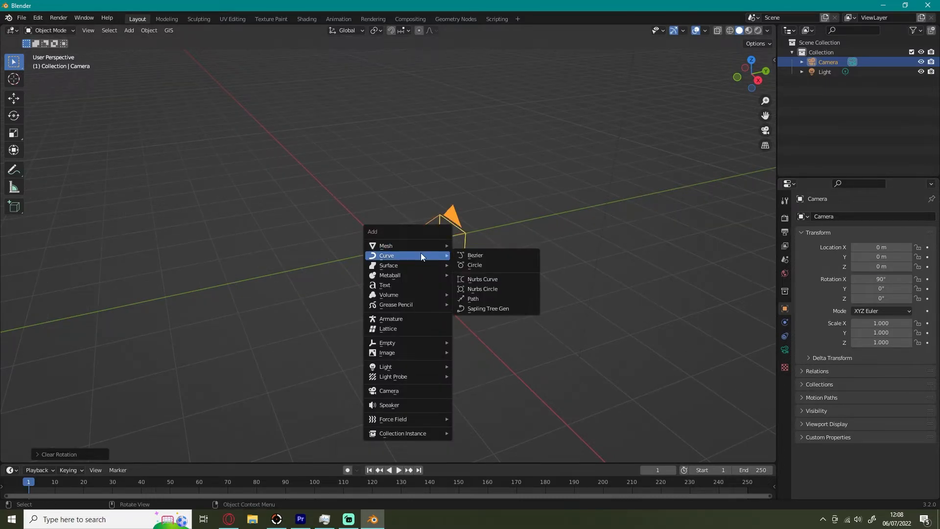
left_click(478, 264)
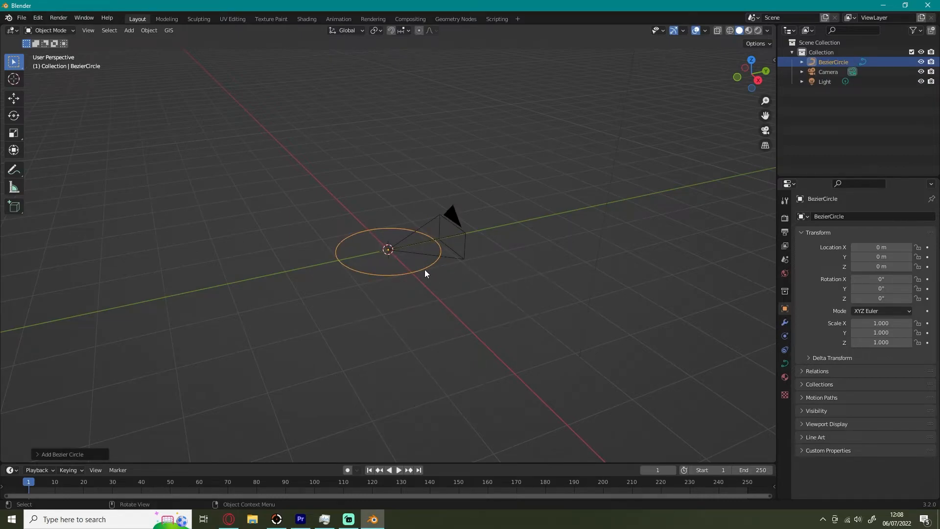
key("s")
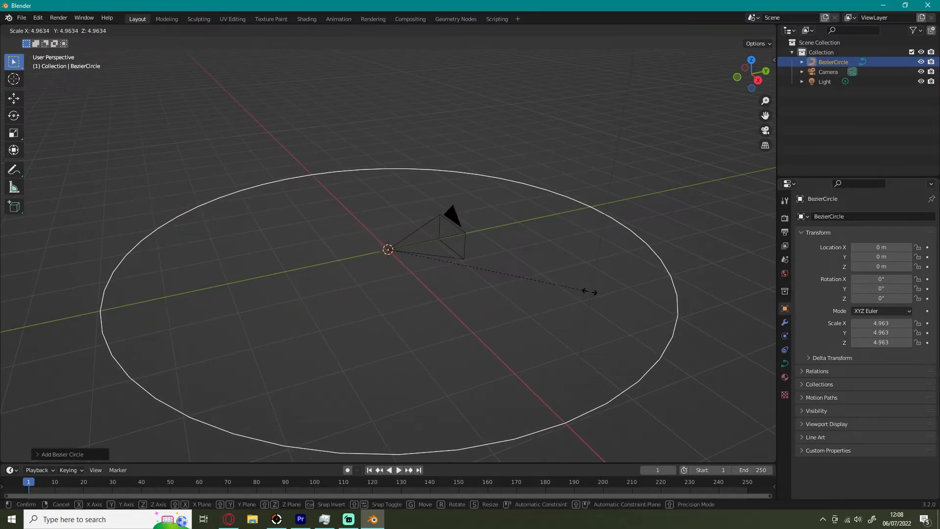
left_click(589, 293)
- Add a plain axes empty at the world origin
scroll(389, 257, "down", 2)
key("shift+a")
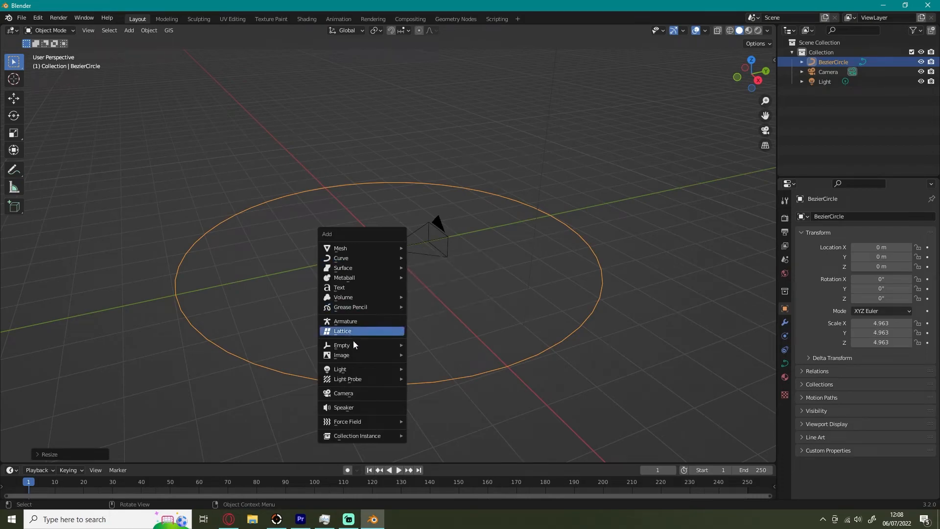
mouse_move(353, 345)
left_click(424, 344)
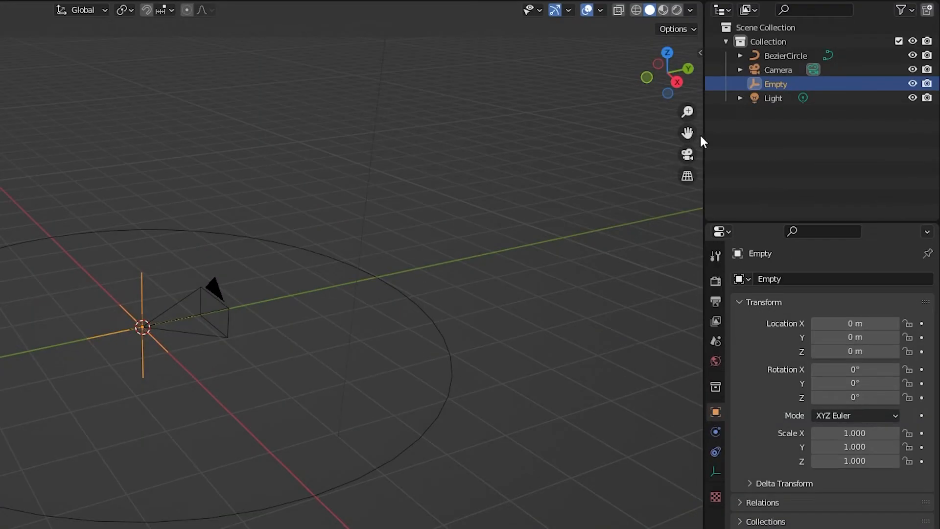
- Parent the camera to the empty using the Object option
left_click(779, 70, "ctrl")
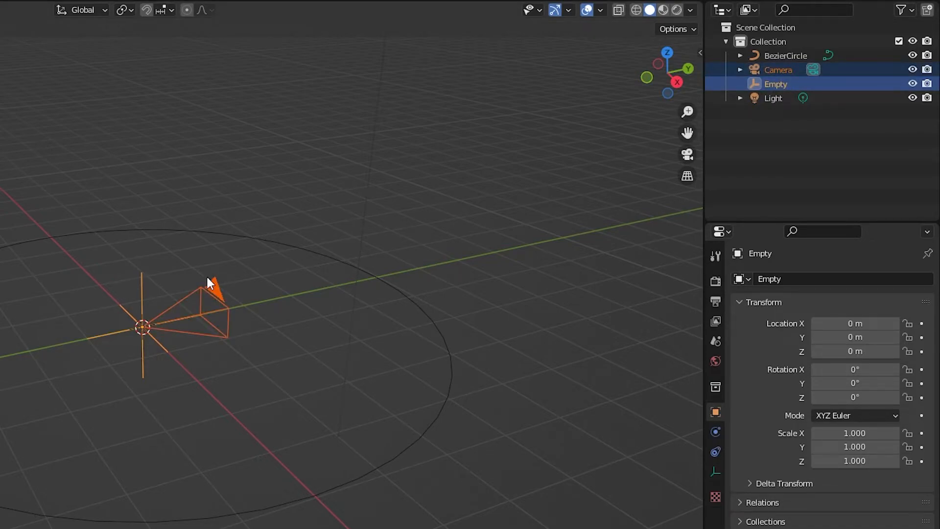
key("ctrl+p")
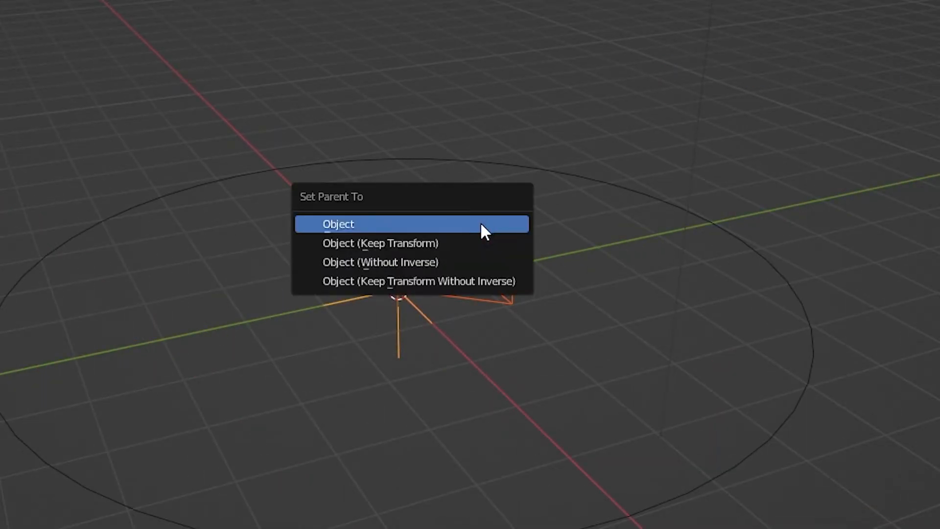
left_click(481, 227)
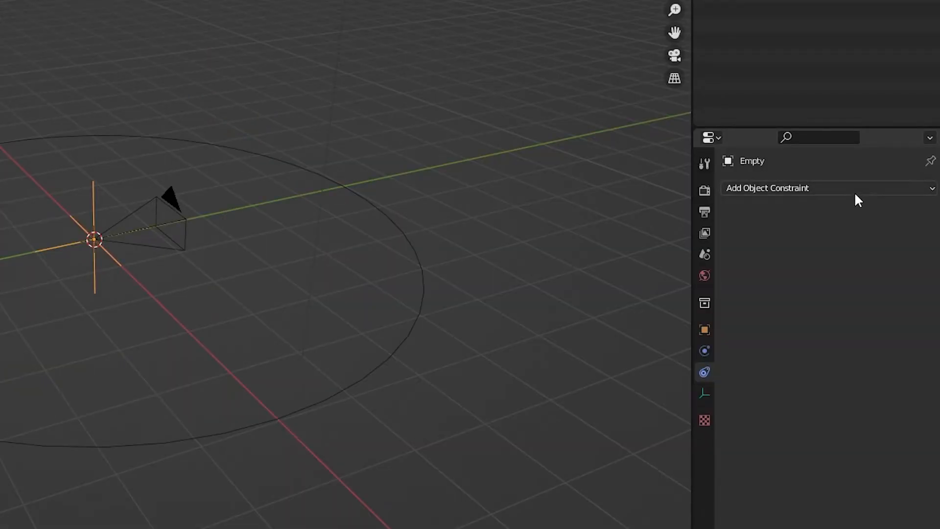
- Add a Follow Path constraint to the empty targeting BezierCircle, with forward axis -Z and up axis Y
left_click(856, 191)
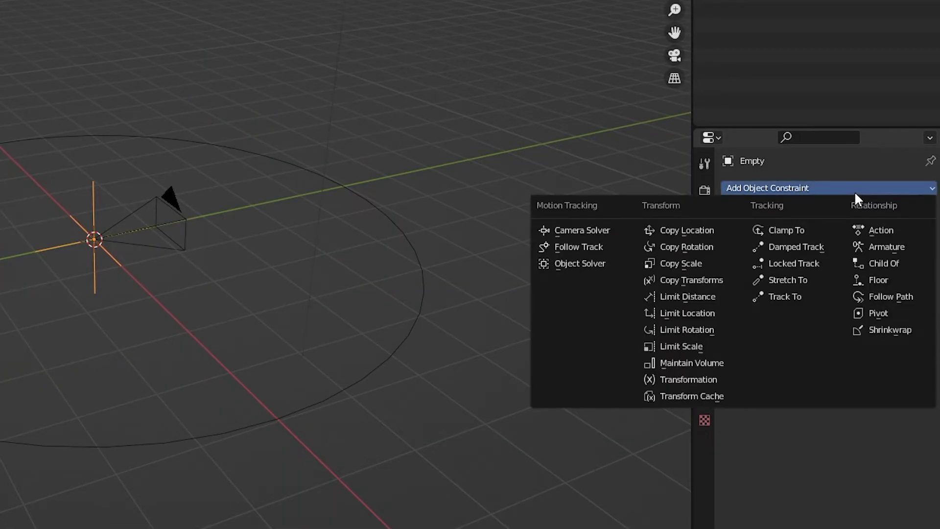
left_click(875, 297)
left_click(868, 235)
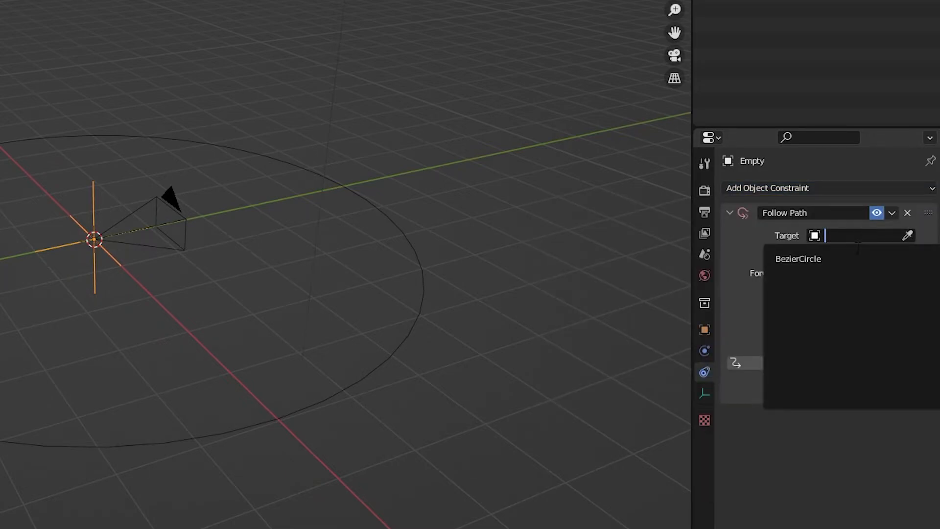
left_click(851, 258)
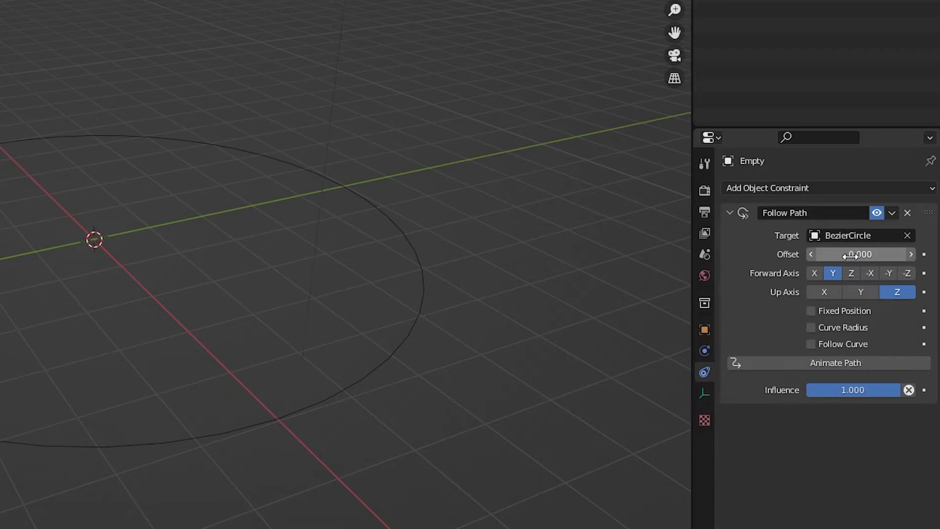
left_click(907, 273)
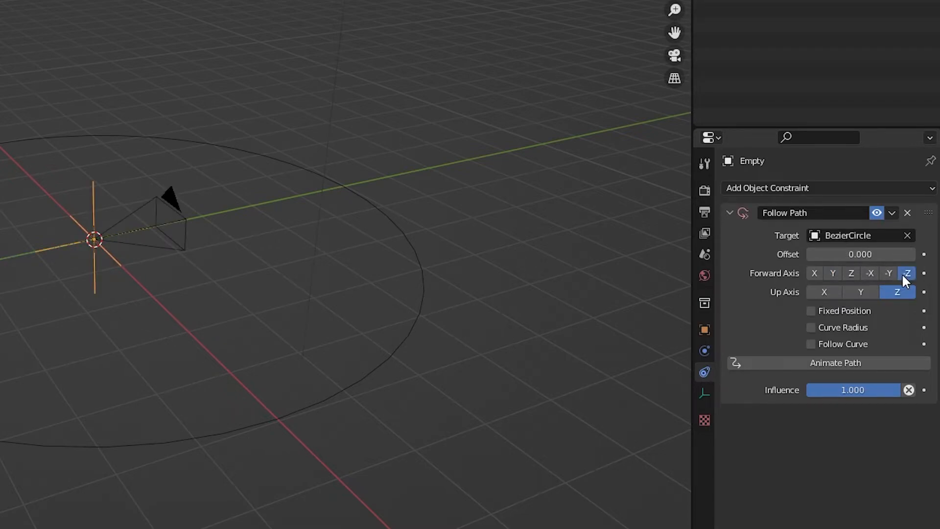
left_click(867, 287)
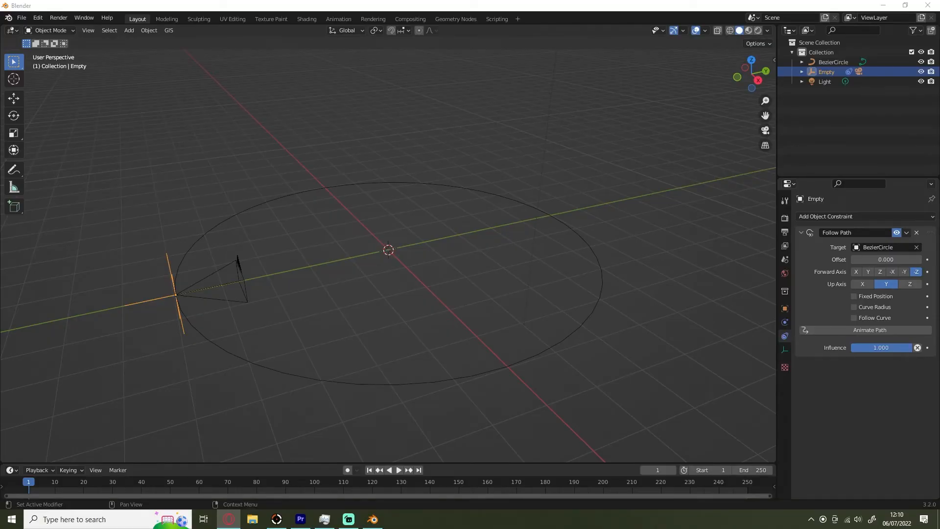
- Animate the empty's path along the Bezier circle and preview the motion by playing and stopping the animation
left_click(872, 330)
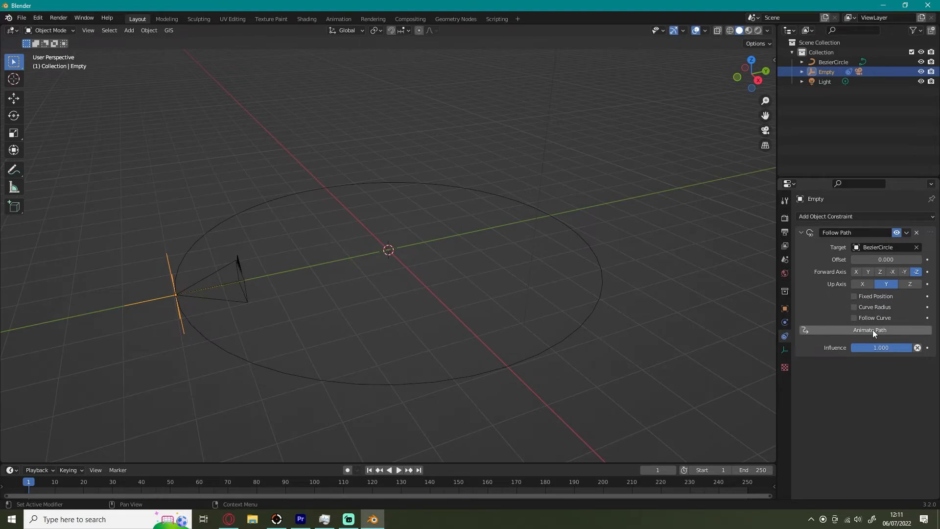
left_click(398, 470)
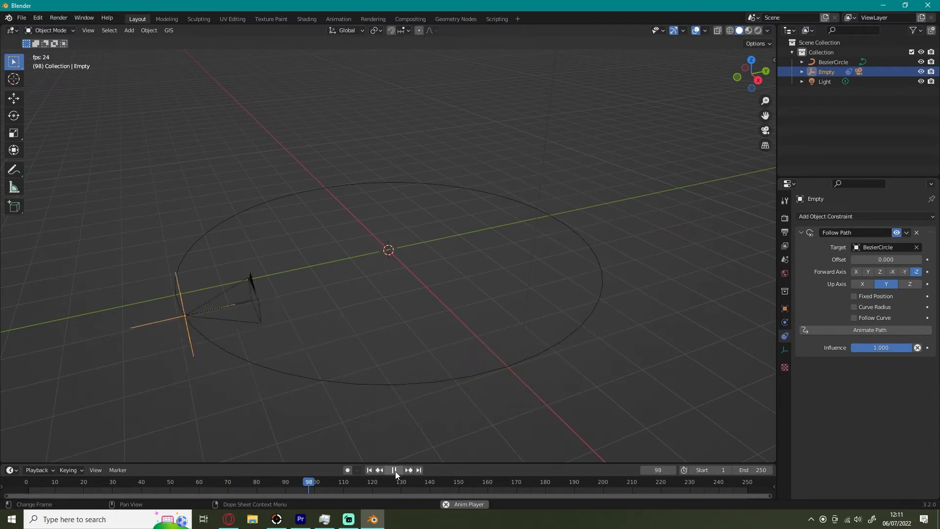
left_click(395, 471)
- Duplicate the empty in place and set the duplicate's Follow Path offset to -12
key("shift+d")
right_click(265, 251)
mouse_move(894, 258)
left_mouse_down()
mouse_move(849, 258)
mouse_move(891, 259)
left_mouse_up()
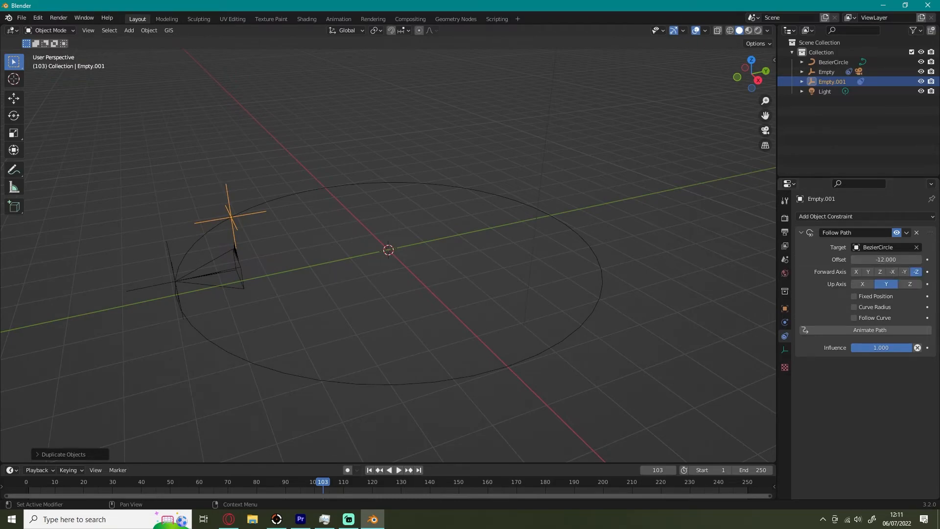
left_click(228, 520)
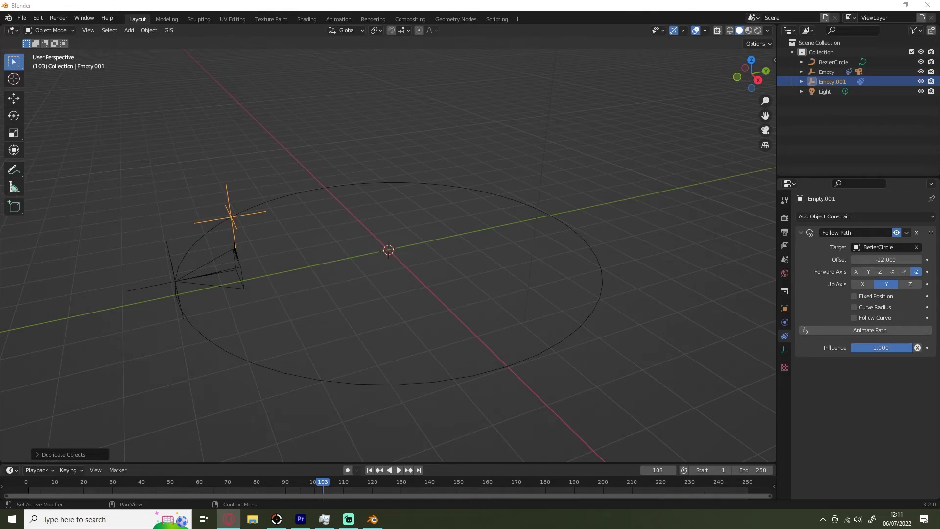
- Add a Track To constraint to the camera targeting Empty.001, and play the animation to preview the rig
left_click(221, 277)
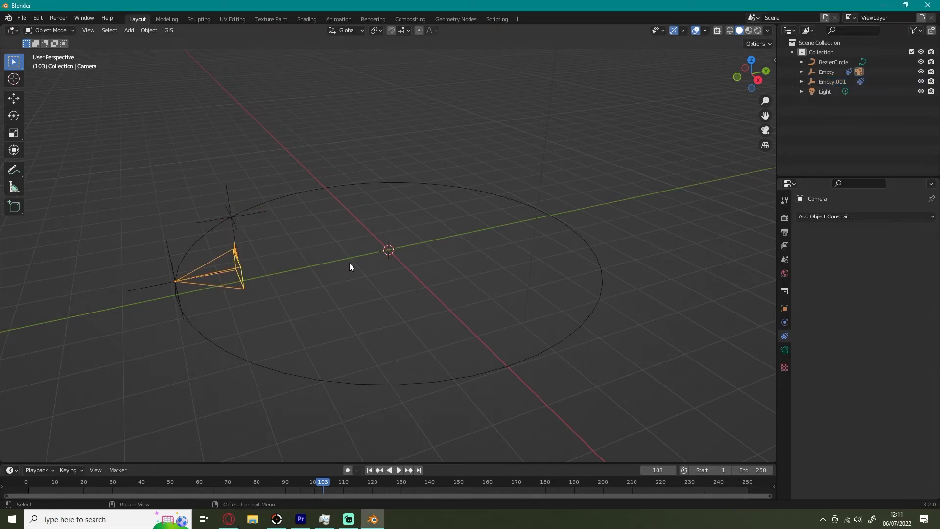
left_click(822, 216)
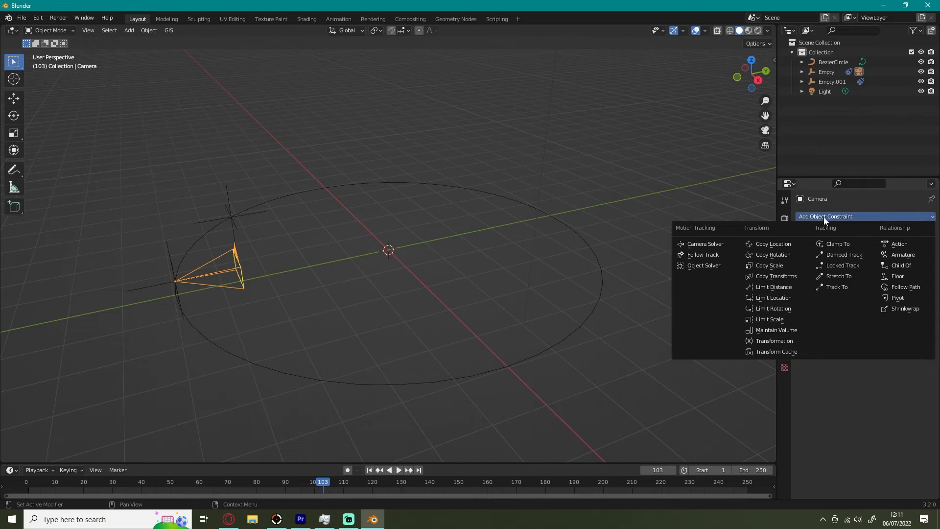
left_click(833, 287)
left_click(872, 248)
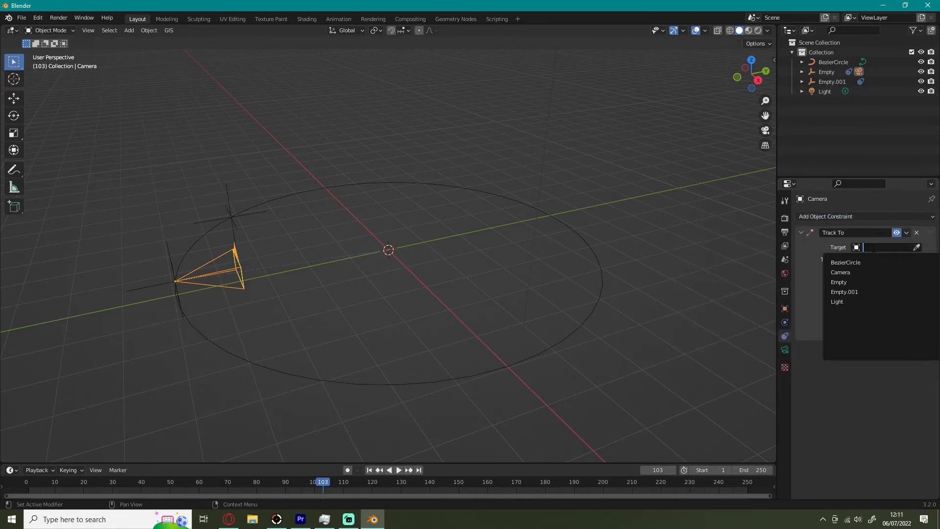
left_click(866, 292)
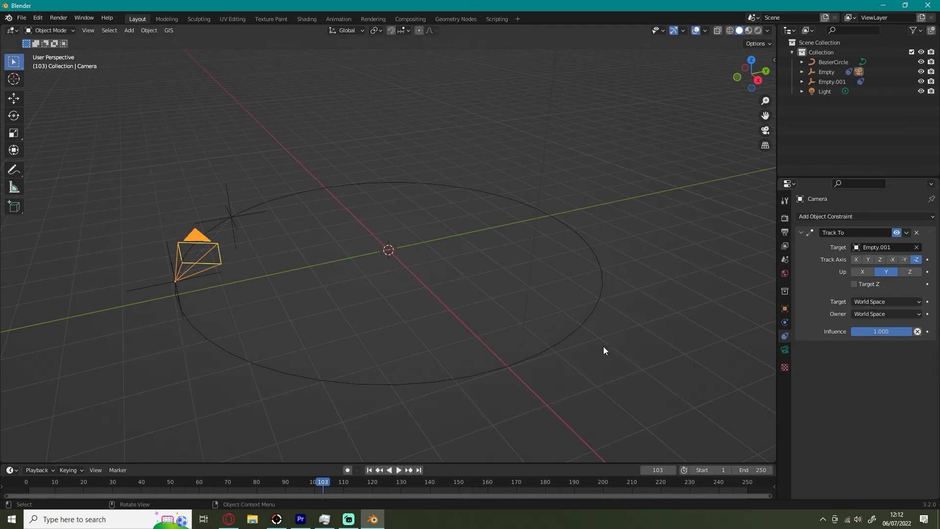
left_click(395, 471)
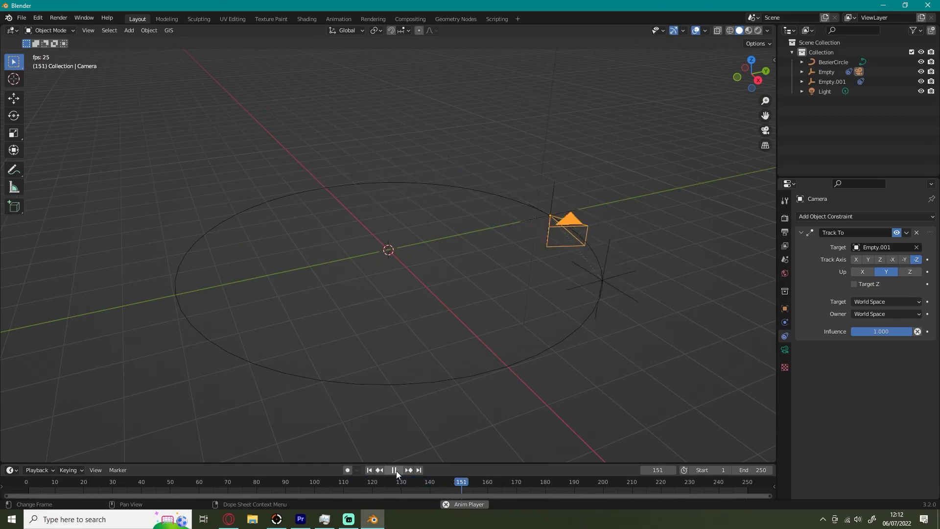